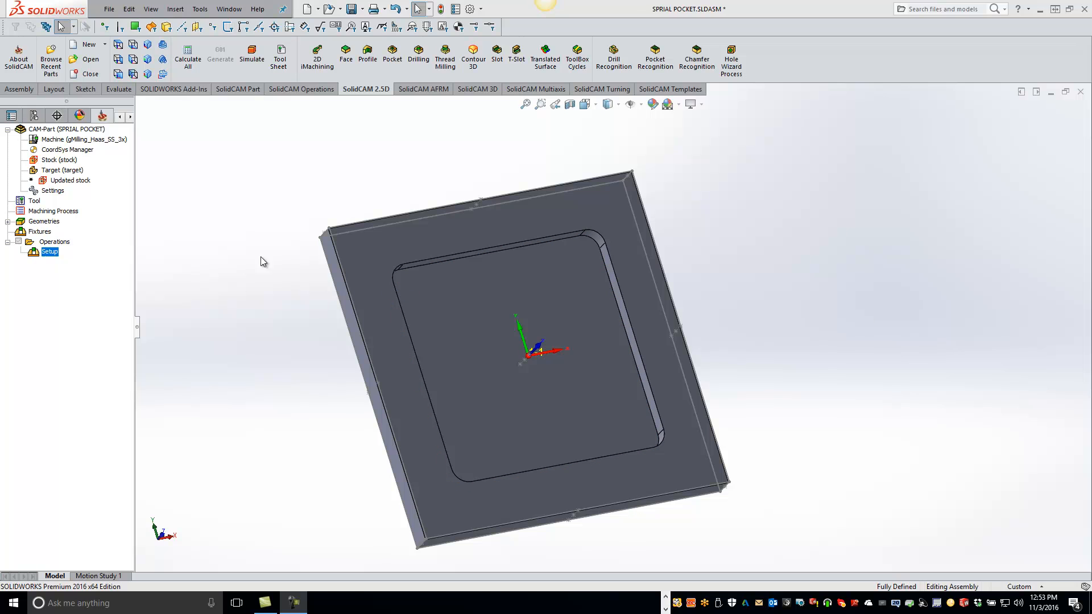
Add a new 3D Milling operation from the Operations node of the SolidCAM tree
{"action": "right_click", "coordinate": [55, 241]}
{"action": "mouse_move", "coordinate": [117, 262]}
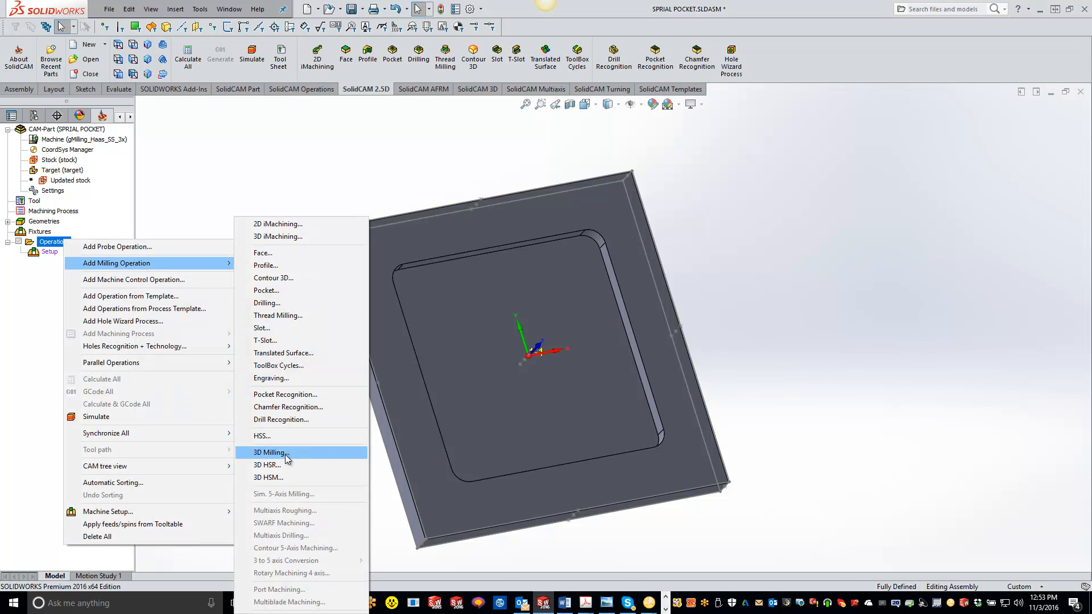
{"action": "left_click", "coordinate": [285, 455]}
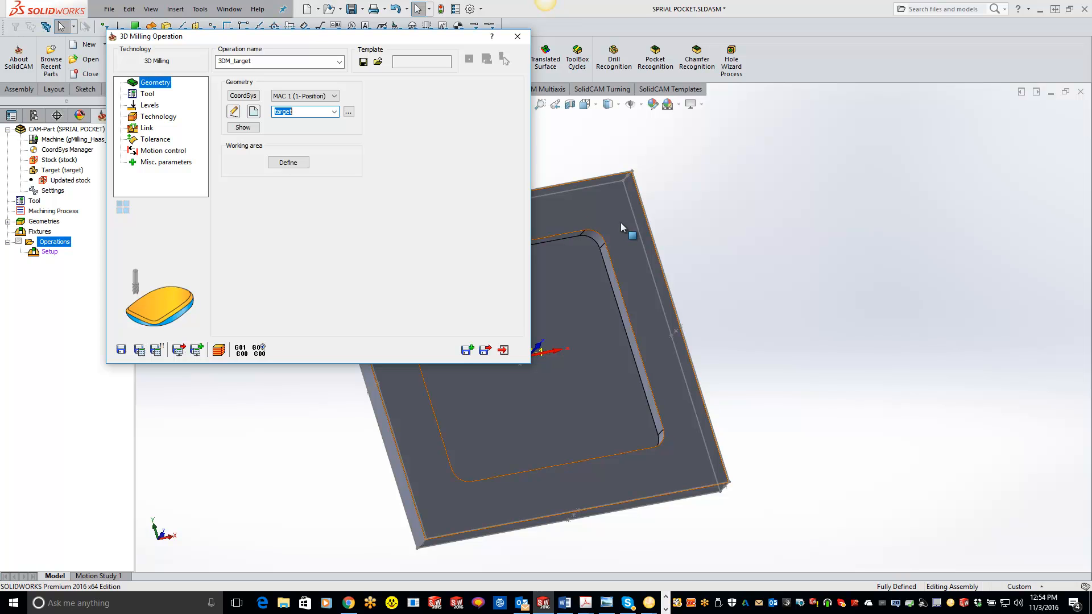
Enable a custom working area and assign the w_a boundary geometry to it
{"action": "left_click", "coordinate": [287, 162]}
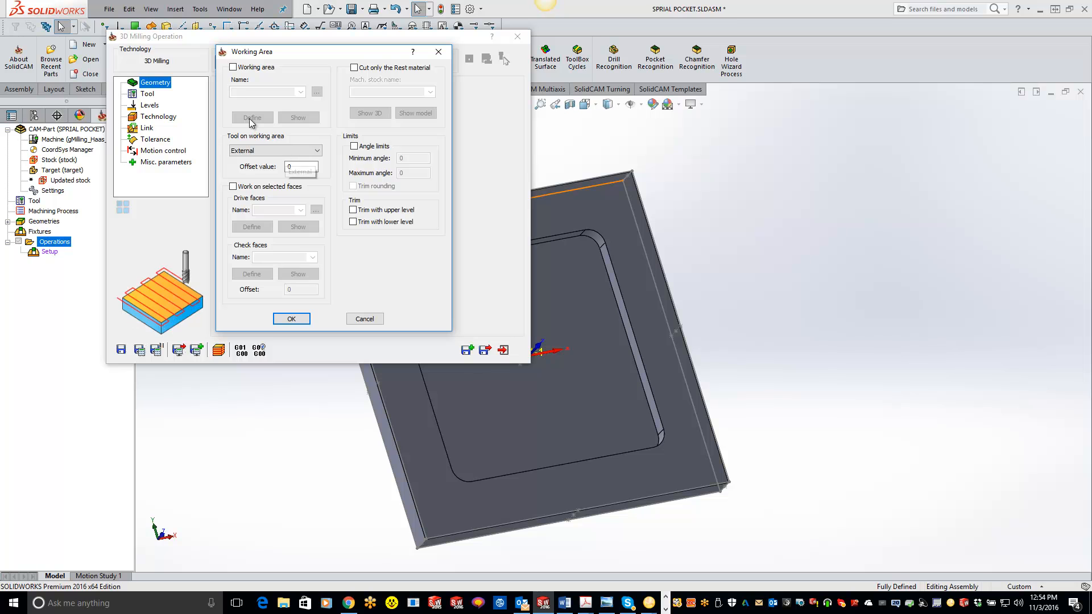
{"action": "left_click", "coordinate": [233, 67]}
{"action": "left_click", "coordinate": [315, 94]}
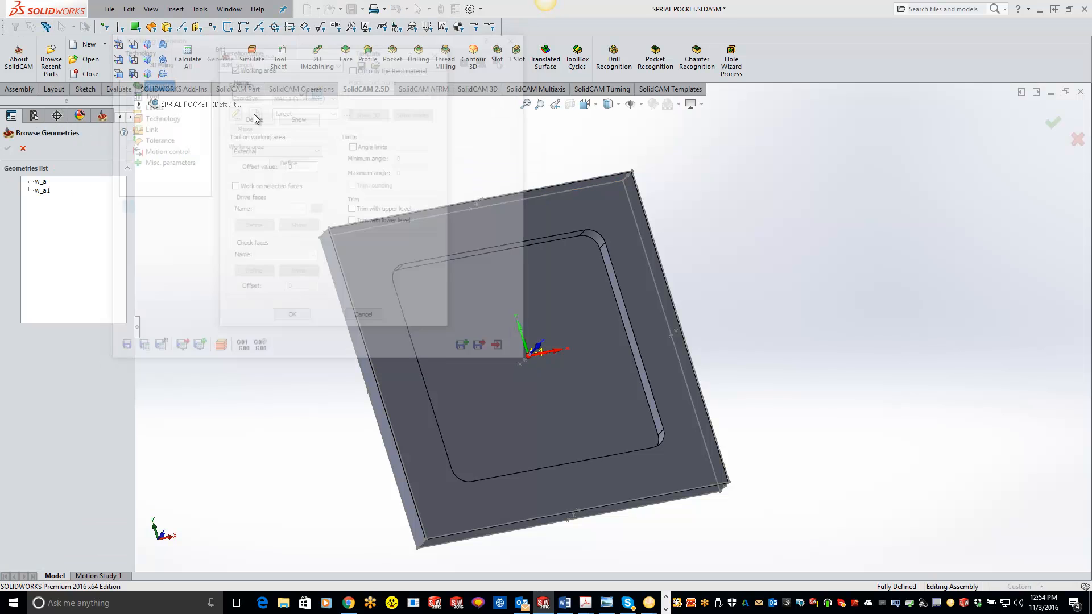
{"action": "left_click", "coordinate": [41, 182]}
{"action": "left_click", "coordinate": [7, 149]}
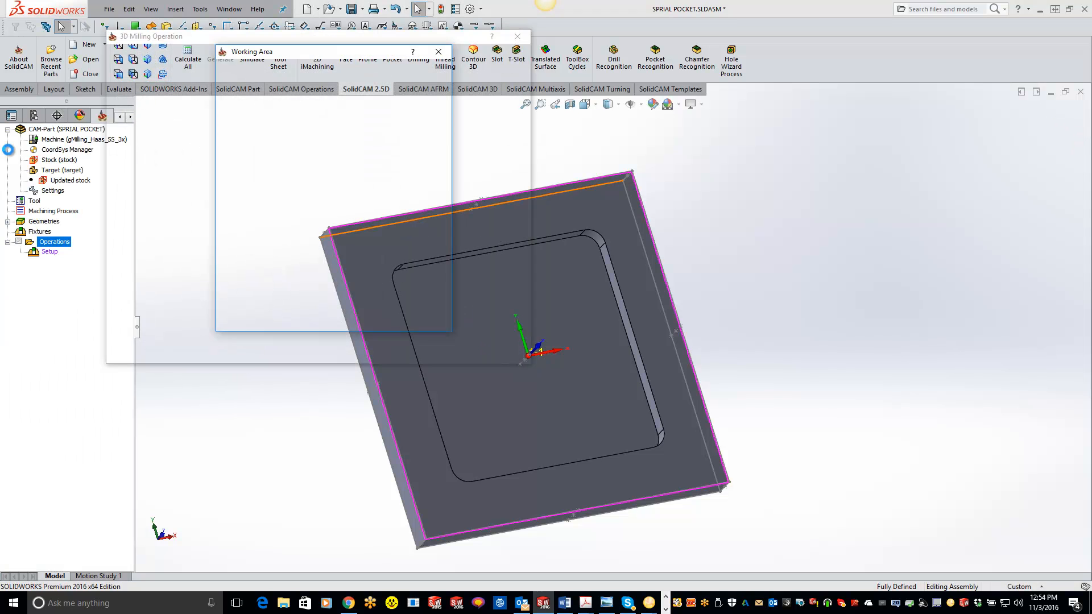
{"action": "left_click", "coordinate": [292, 319]}
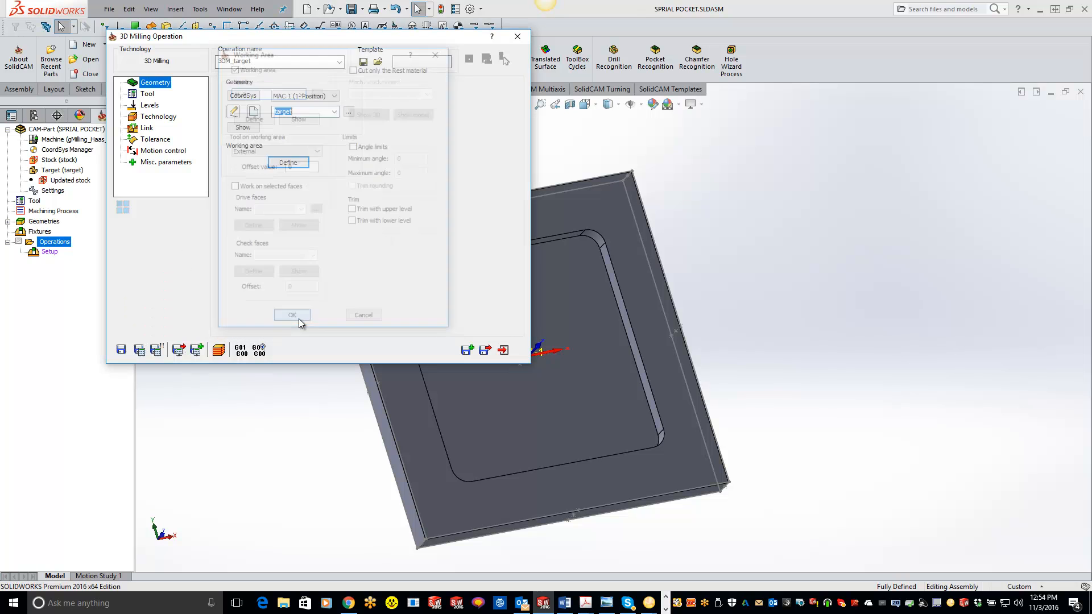
{"action": "left_click", "coordinate": [150, 94]}
Select the 0.5 inch end mill as the operation's cutting tool
{"action": "left_click", "coordinate": [287, 241]}
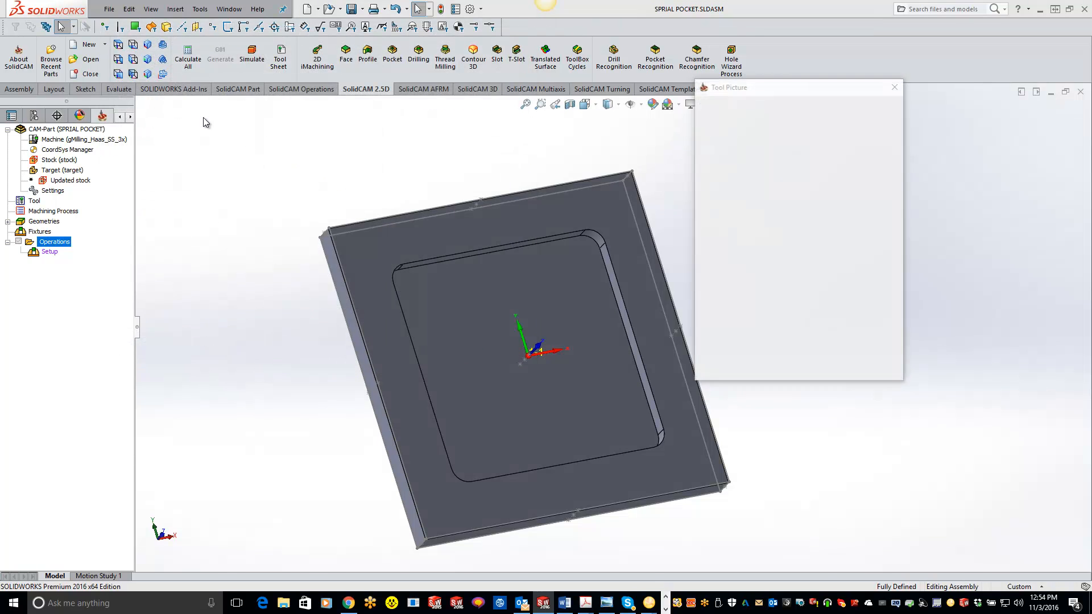
{"action": "left_click", "coordinate": [564, 407]}
{"action": "left_click", "coordinate": [150, 105]}
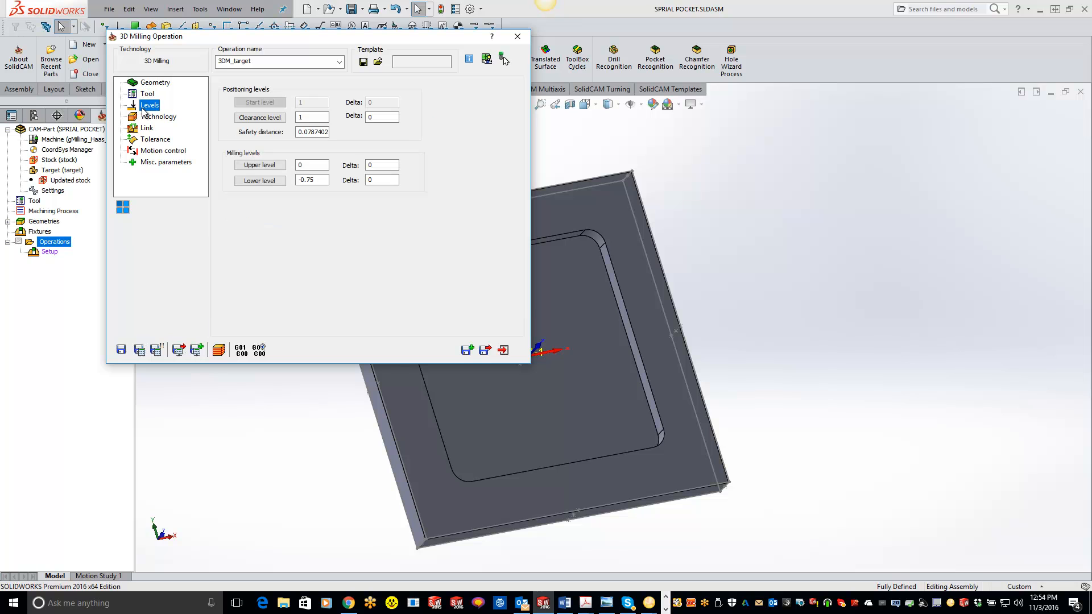
Pick the upper level 0.08 from the top edge and lower level 0 from the rim face
{"action": "left_click", "coordinate": [259, 165]}
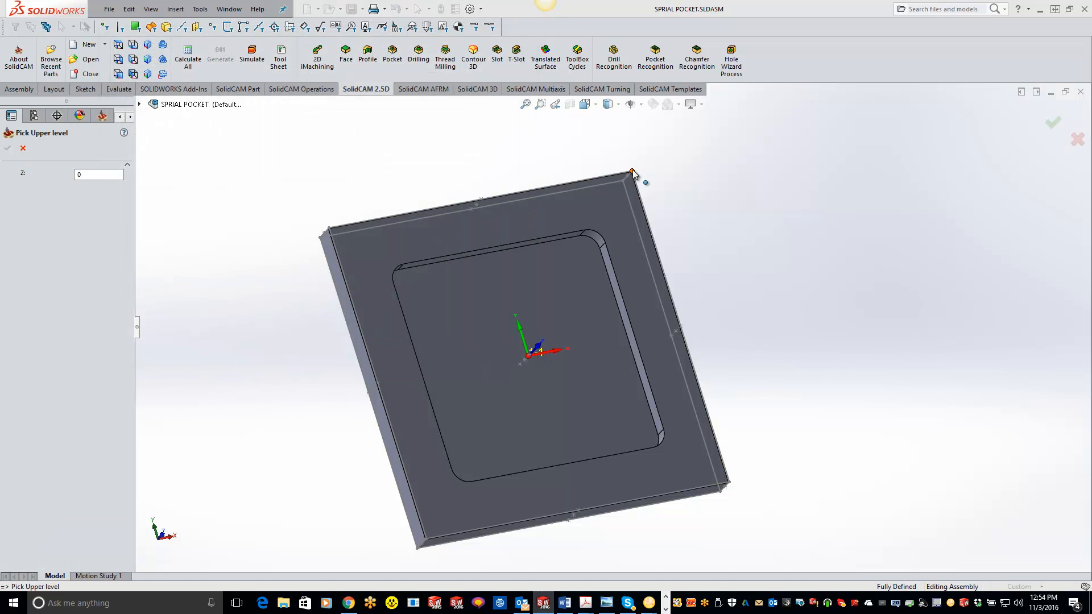
{"action": "left_click", "coordinate": [633, 170]}
{"action": "left_click", "coordinate": [7, 148]}
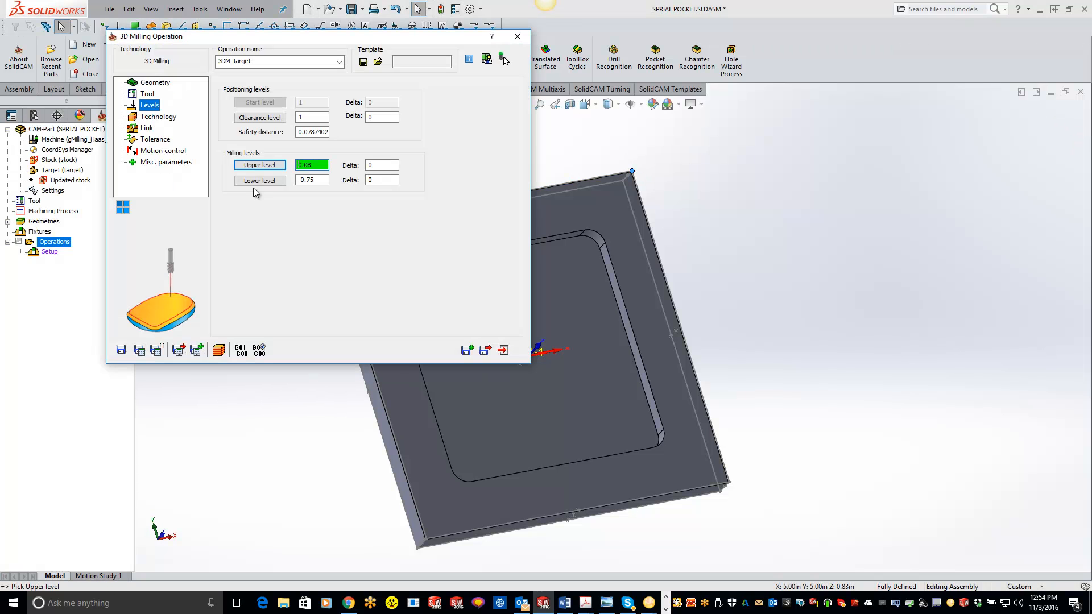
{"action": "left_click", "coordinate": [260, 180]}
{"action": "left_click", "coordinate": [547, 342]}
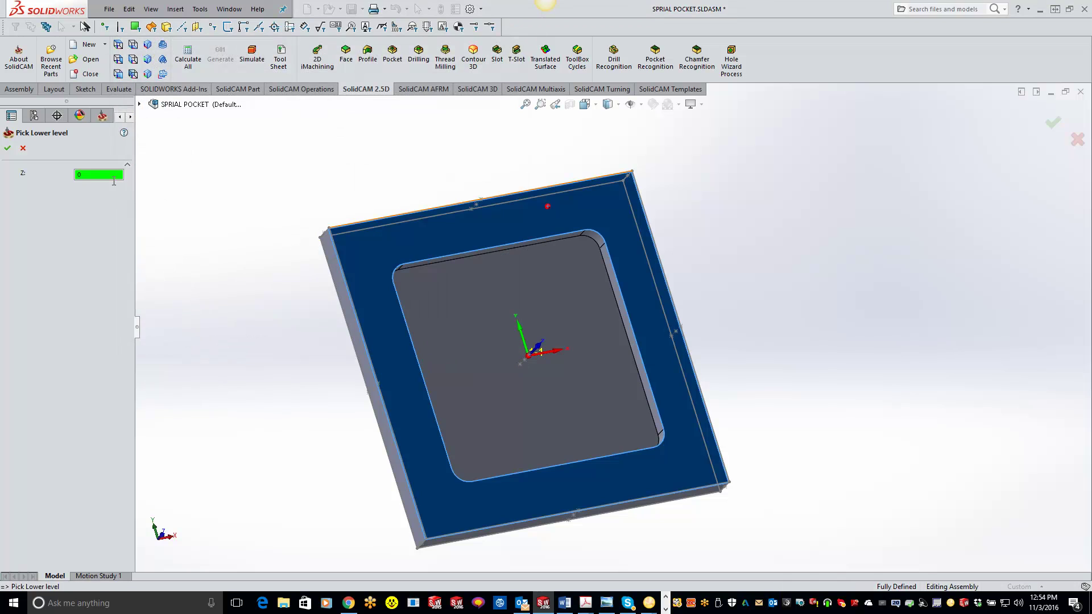
{"action": "left_click", "coordinate": [7, 148]}
Set Finish to Spiral with a true spiral path type and end radius 7
{"action": "left_click", "coordinate": [158, 117]}
{"action": "left_click", "coordinate": [447, 260]}
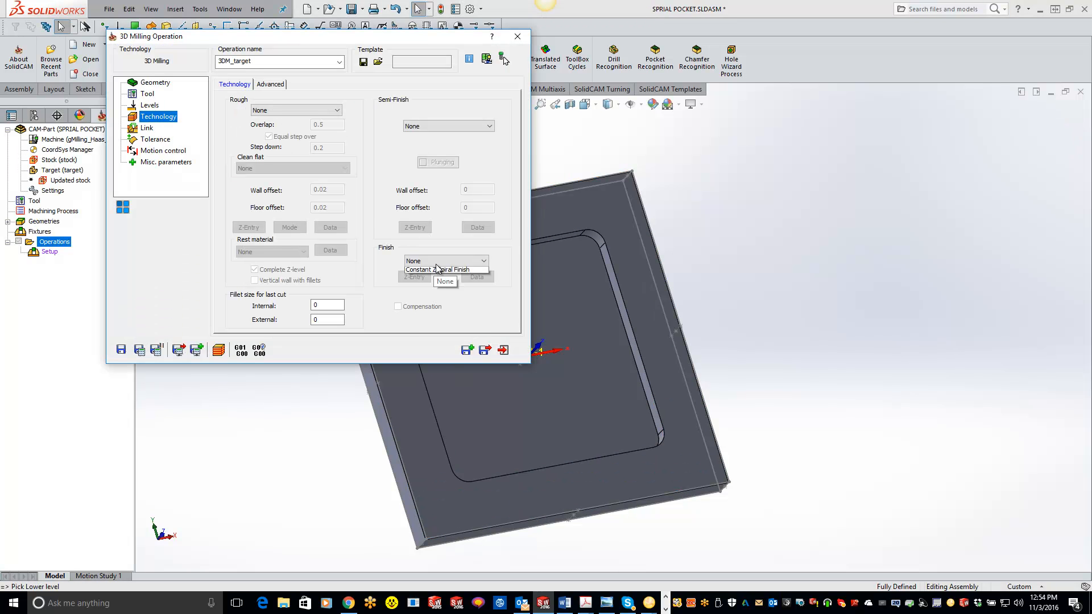
{"action": "left_click", "coordinate": [413, 293]}
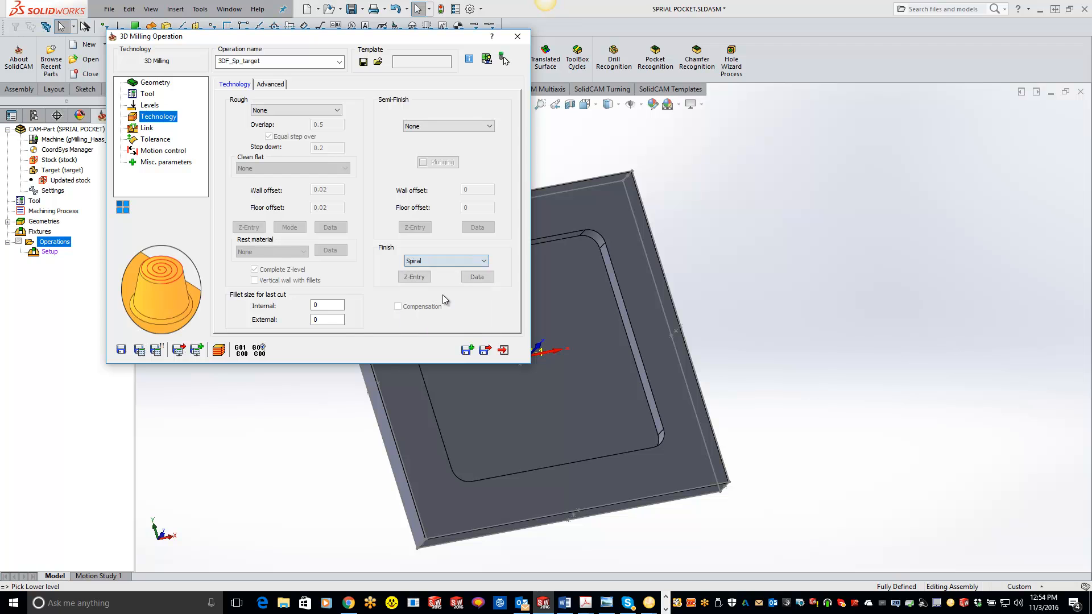
{"action": "left_click", "coordinate": [477, 277]}
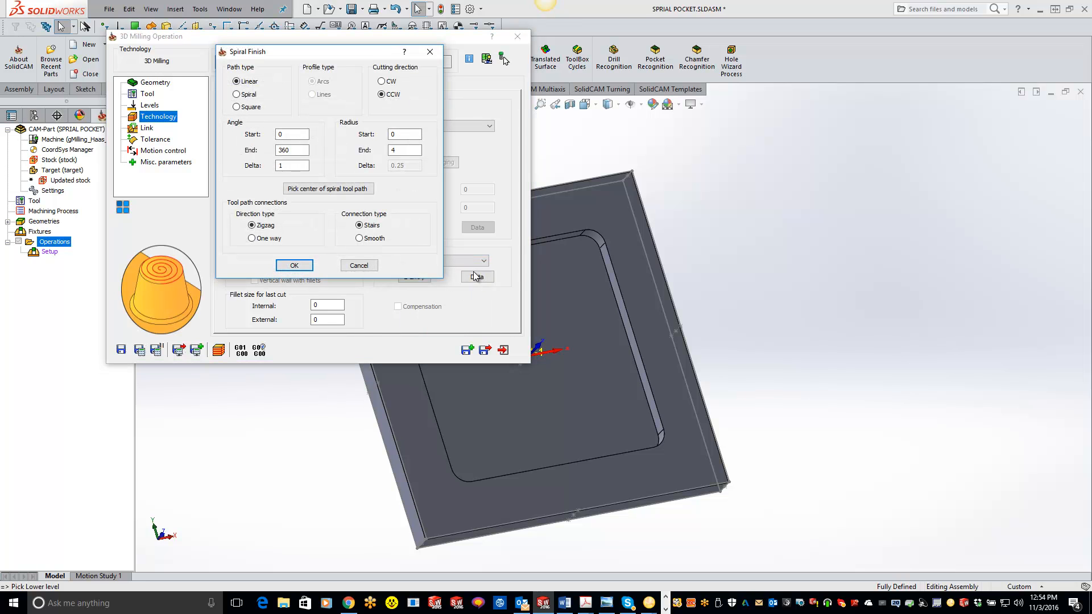
{"action": "left_click", "coordinate": [236, 94]}
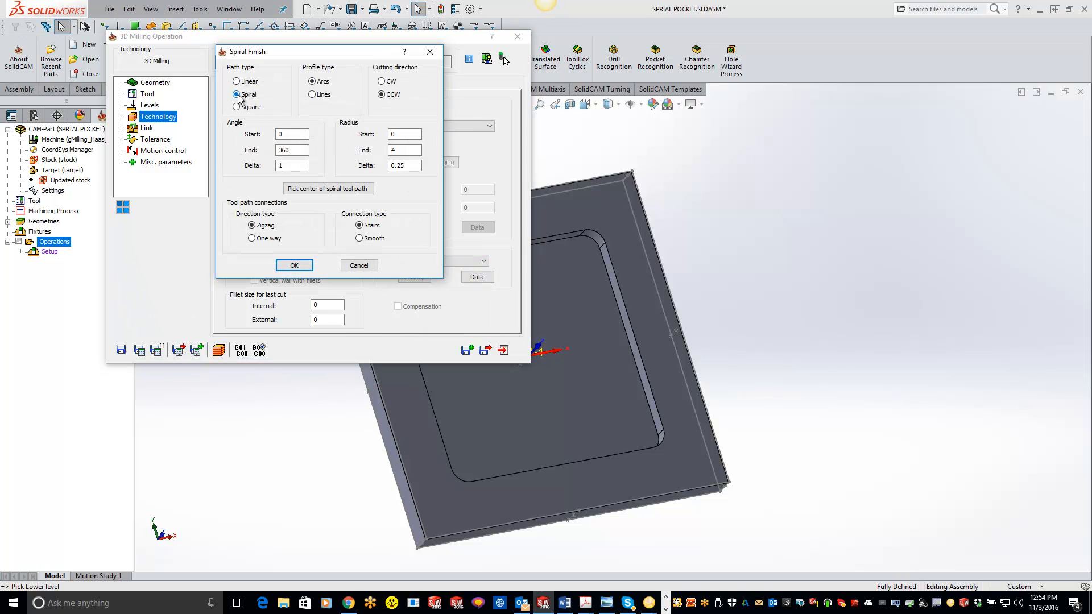
{"action": "left_click", "coordinate": [405, 150]}
{"action": "left_click", "coordinate": [294, 265]}
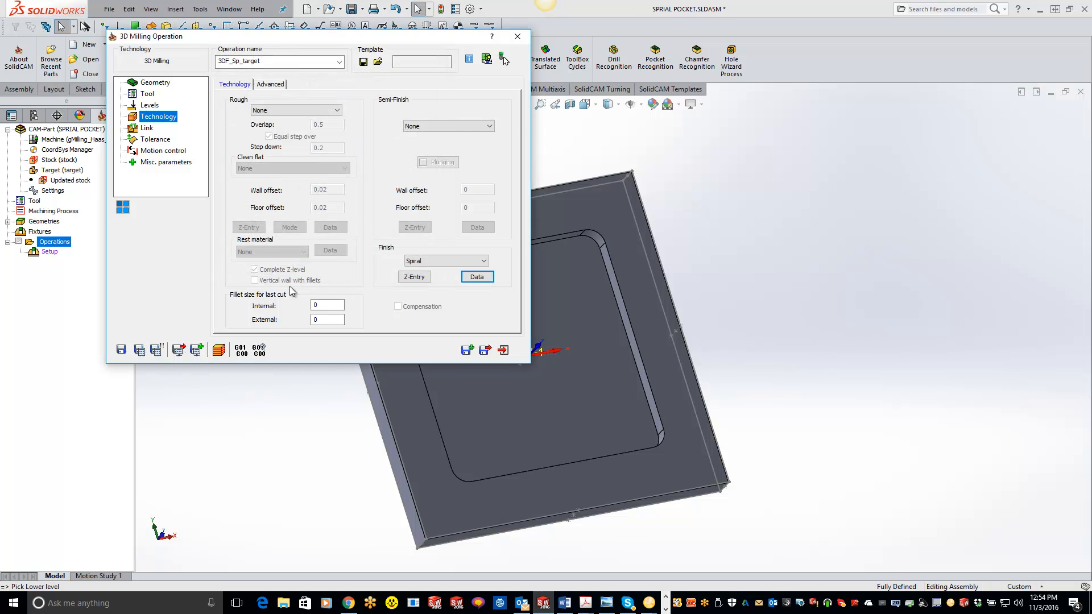
Save and calculate the spiral toolpath, rolling up the dialog to inspect it on the part
{"action": "left_click", "coordinate": [157, 350]}
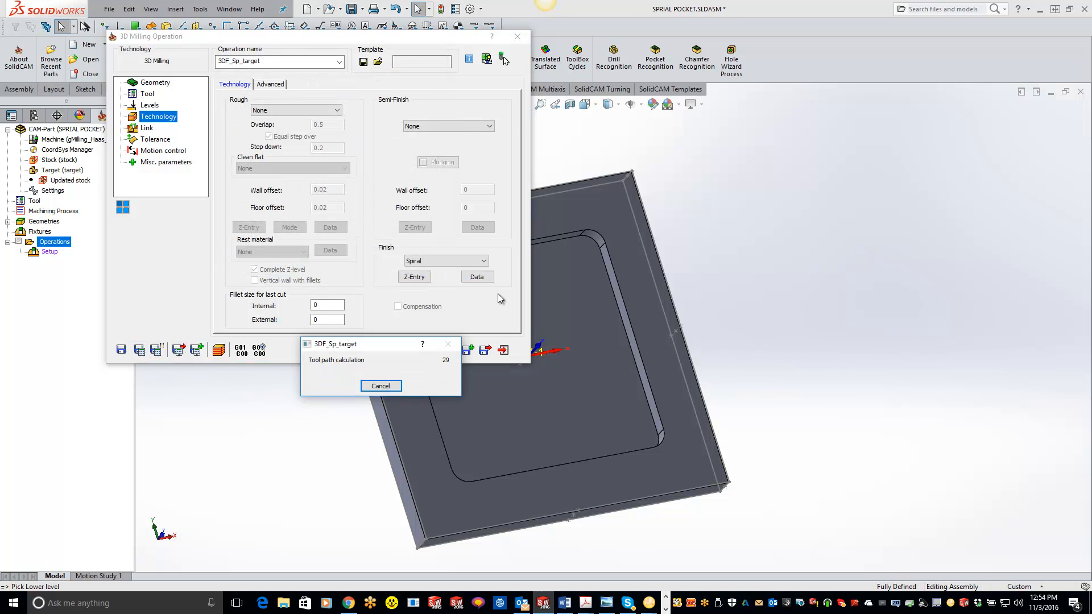
{"action": "double_click", "coordinate": [448, 39]}
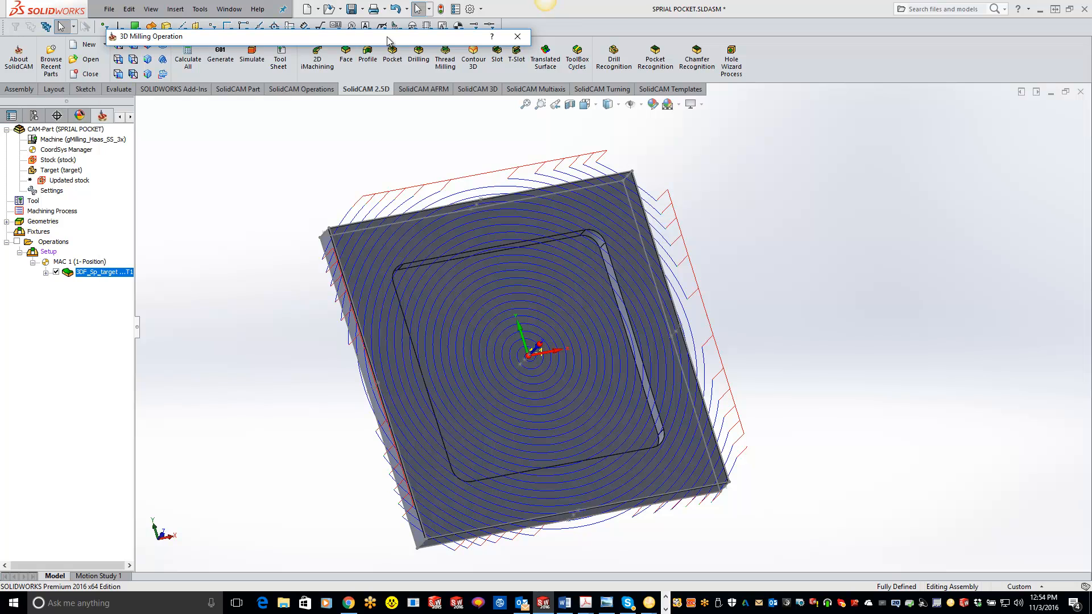
{"action": "double_click", "coordinate": [390, 40]}
Play a SolidVerify stock simulation of the spiral finish and return to the operation
{"action": "left_click", "coordinate": [226, 352]}
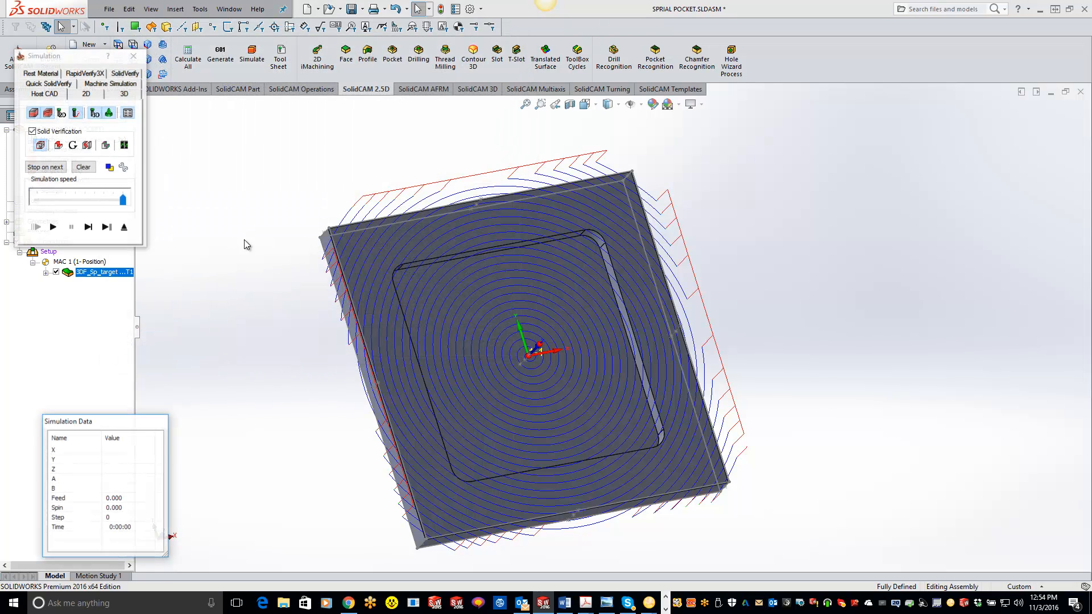
{"action": "left_click", "coordinate": [126, 74]}
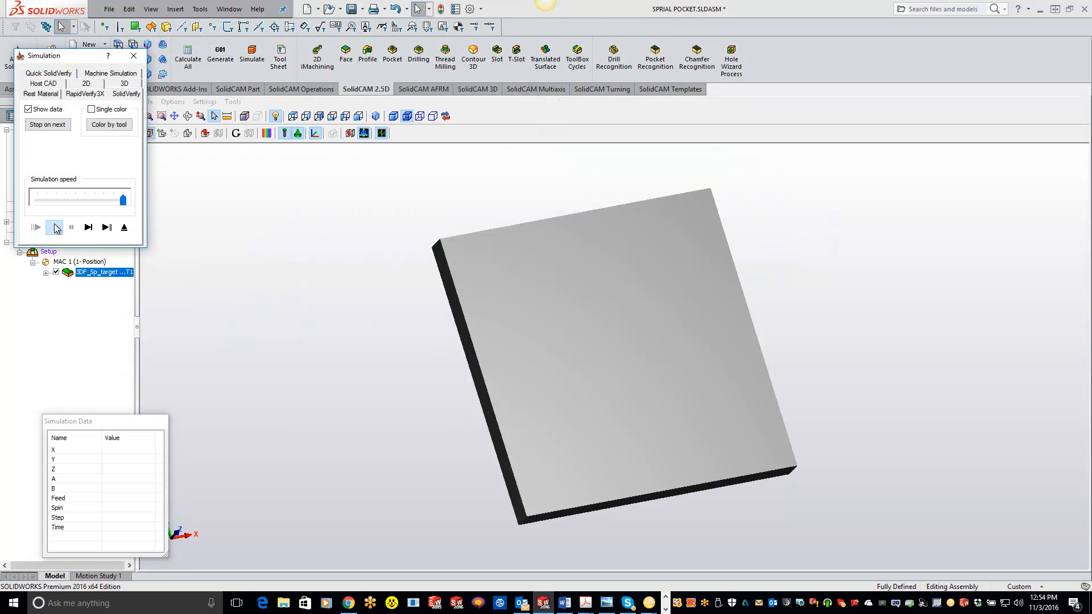
{"action": "left_click", "coordinate": [53, 228]}
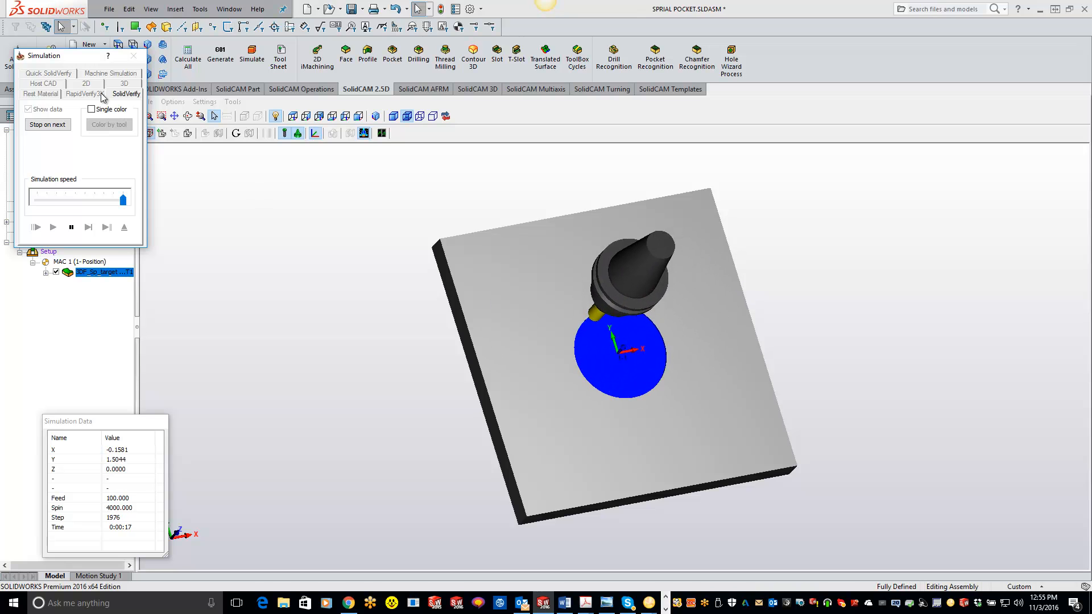
{"action": "left_click", "coordinate": [134, 55]}
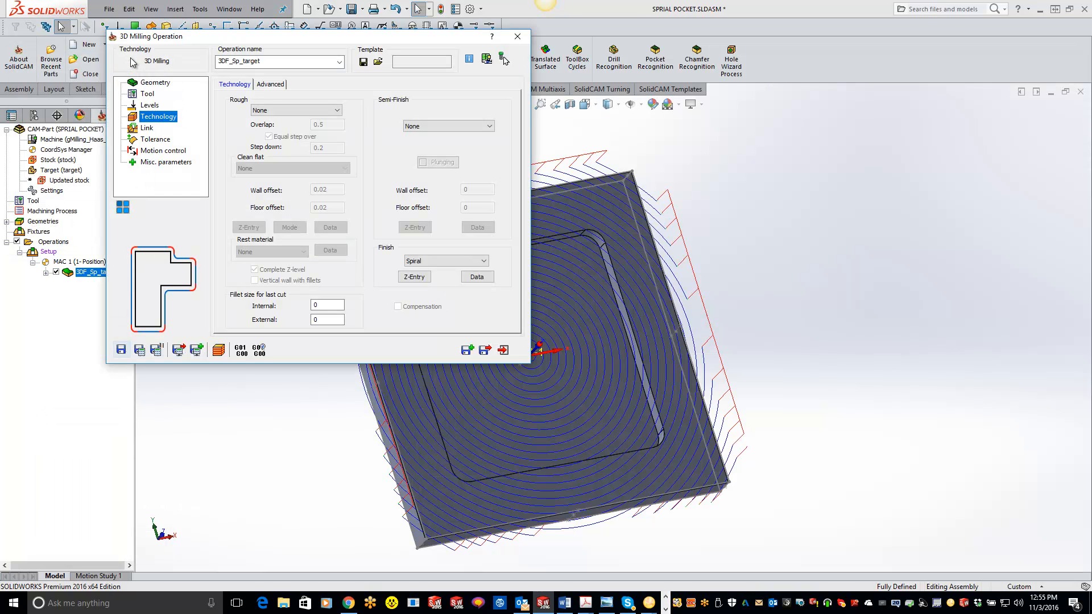
Swap the spiral radii to start 7 and end 0, then save and recalculate the toolpath
{"action": "left_click", "coordinate": [477, 280]}
{"action": "left_click", "coordinate": [402, 134]}
{"action": "double_click", "coordinate": [404, 134]}
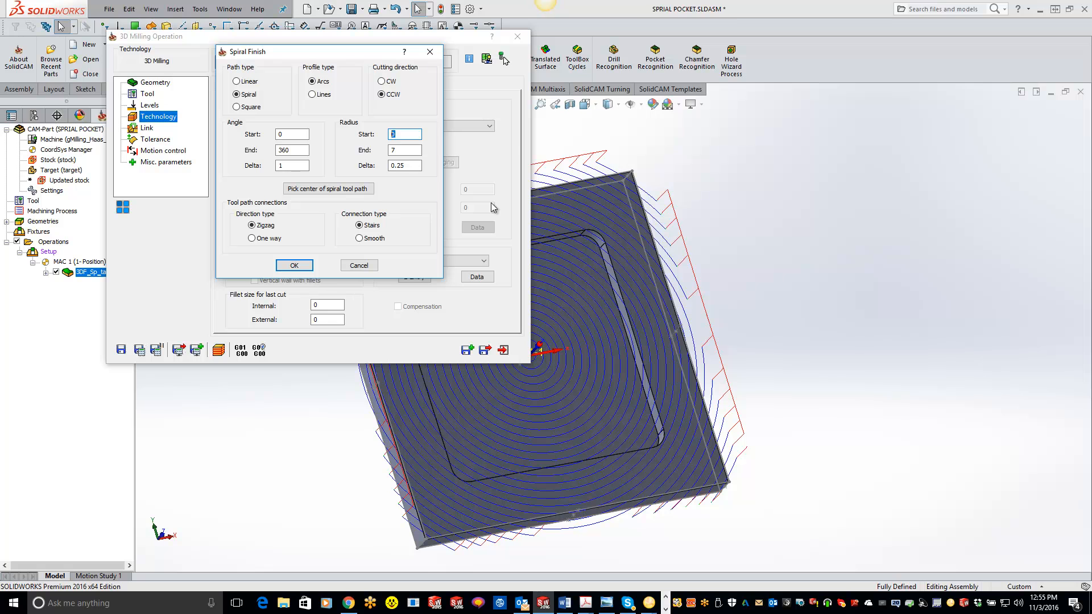
{"action": "type", "text": "7"}
{"action": "double_click", "coordinate": [397, 150]}
{"action": "left_click", "coordinate": [294, 266]}
{"action": "left_click", "coordinate": [140, 351]}
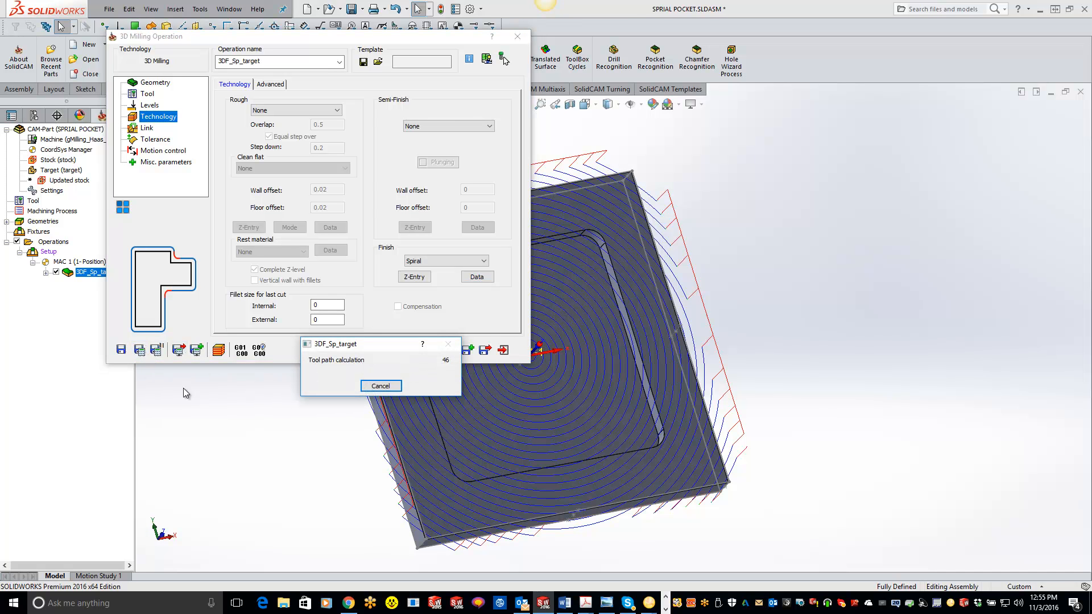
{"action": "left_click", "coordinate": [219, 350]}
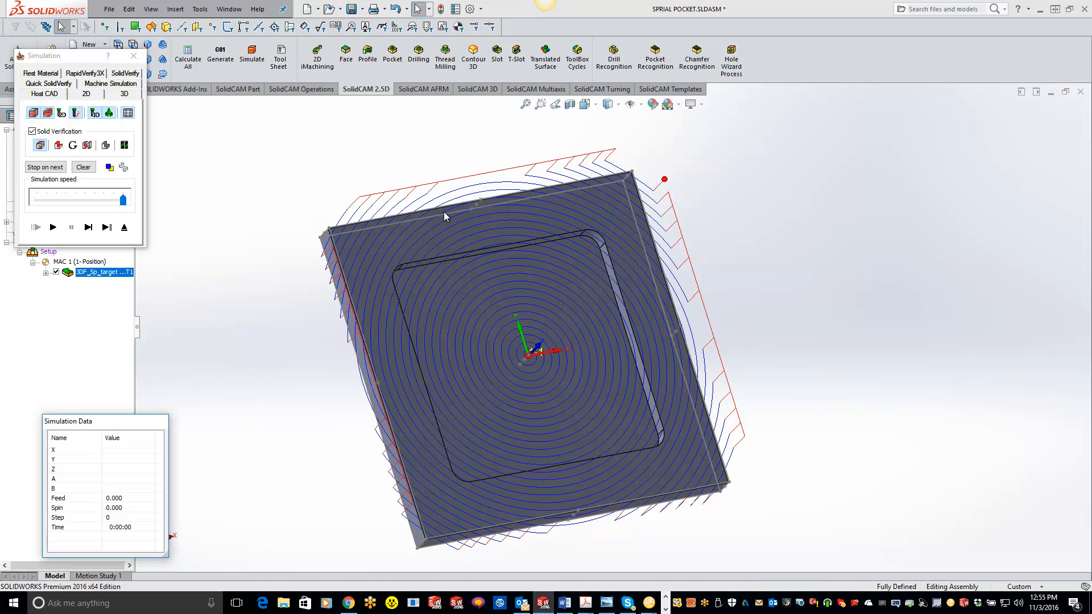
{"action": "left_click", "coordinate": [105, 227]}
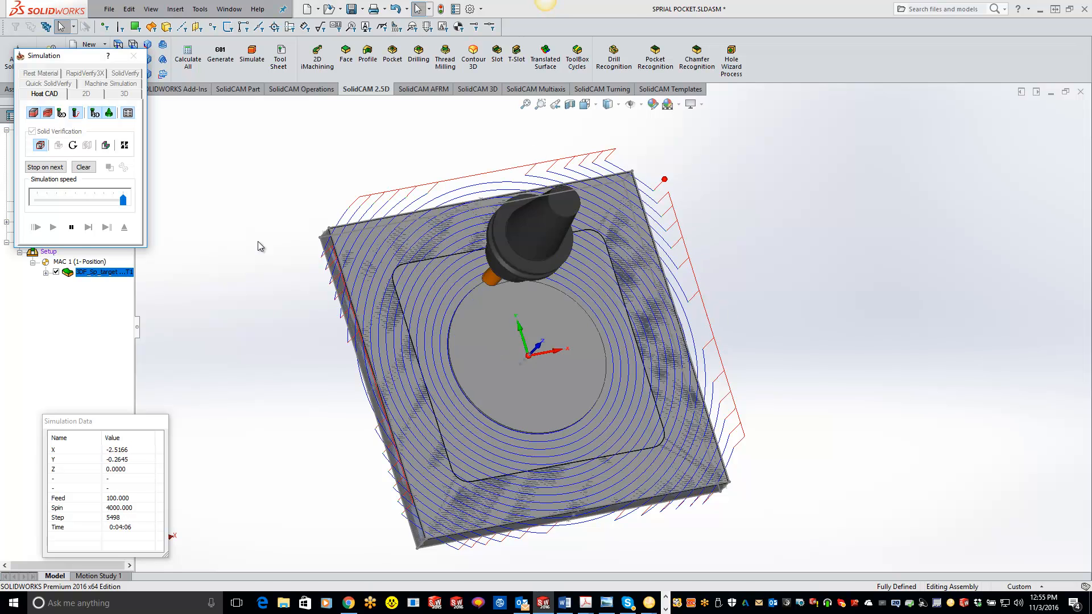
{"action": "left_click", "coordinate": [71, 228]}
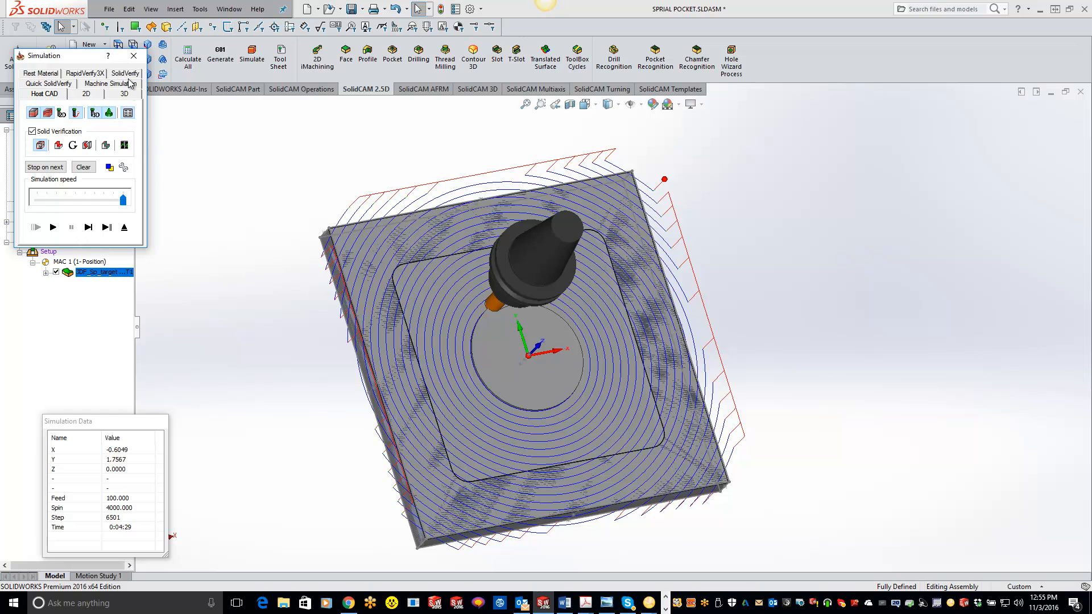
{"action": "left_click", "coordinate": [134, 56]}
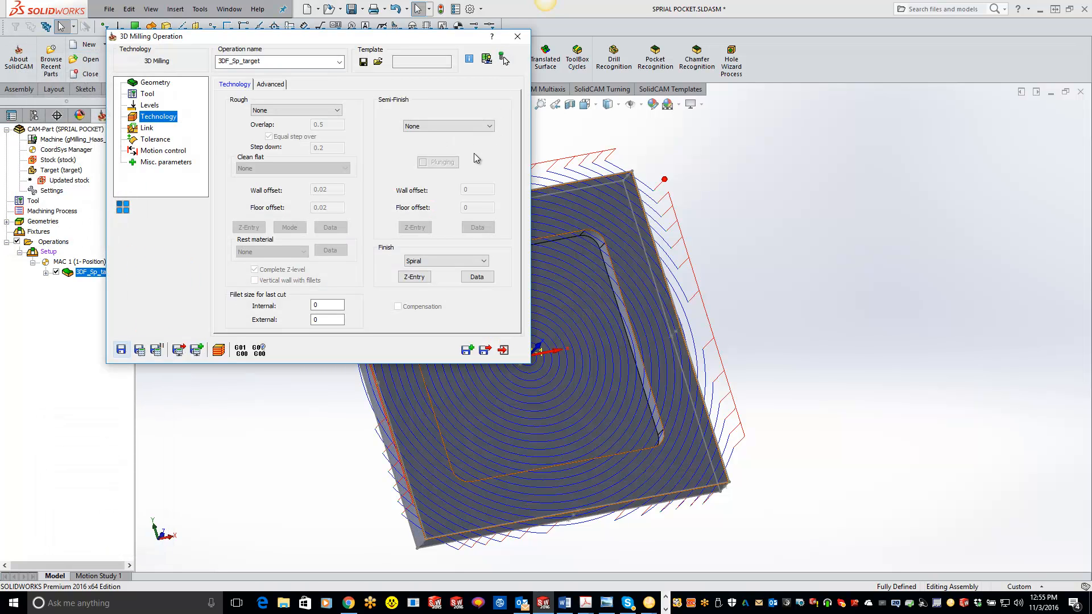
Hide the first toolpath and Save & Copy the operation as 3DF_Sp_target_1, going to its geometry
{"action": "left_click", "coordinate": [58, 273]}
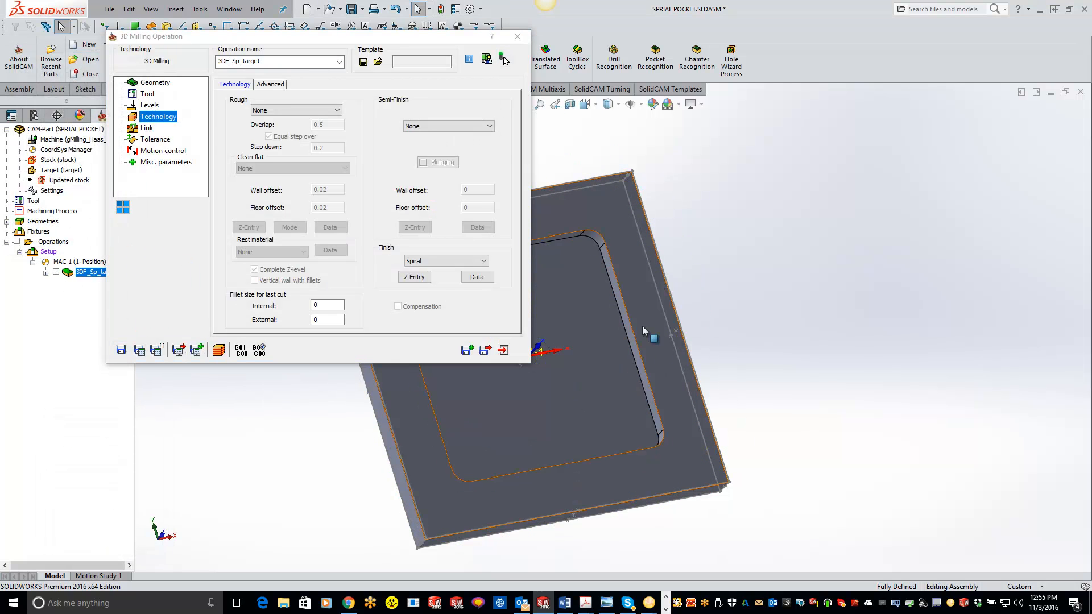
{"action": "left_click", "coordinate": [465, 350]}
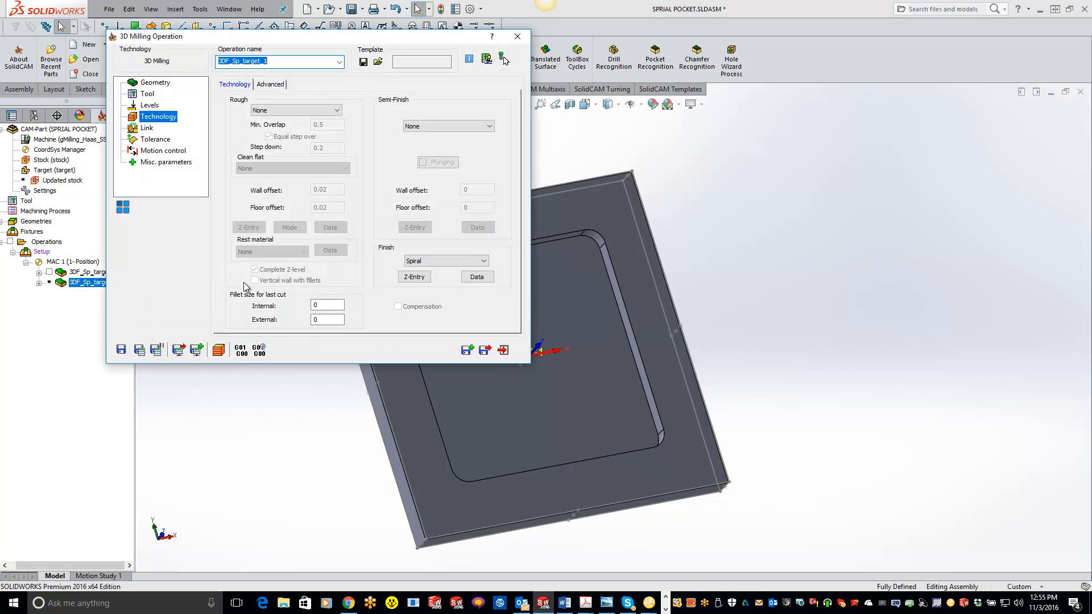
{"action": "left_click", "coordinate": [155, 83]}
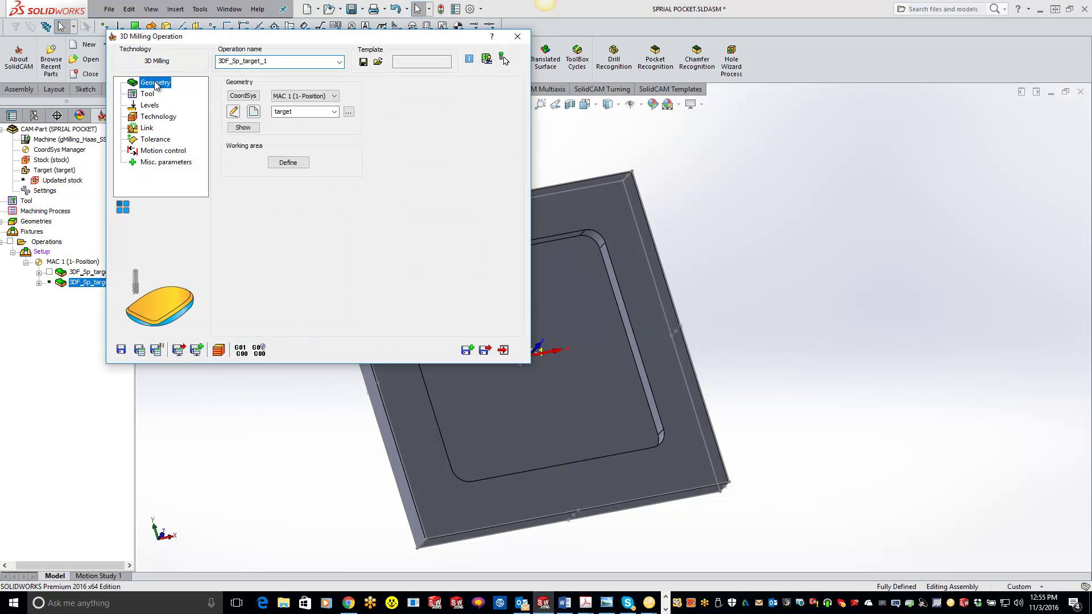
Assign working area w_a1 with the tool position set to Internal
{"action": "left_click", "coordinate": [289, 163]}
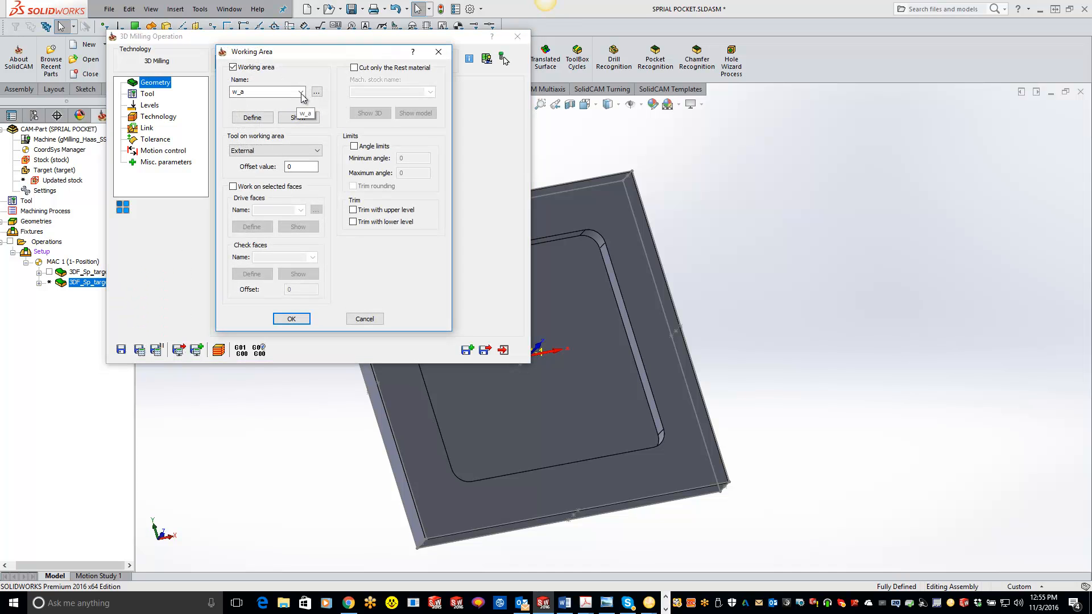
{"action": "left_click", "coordinate": [301, 92]}
{"action": "left_click", "coordinate": [256, 103]}
{"action": "left_click", "coordinate": [273, 151]}
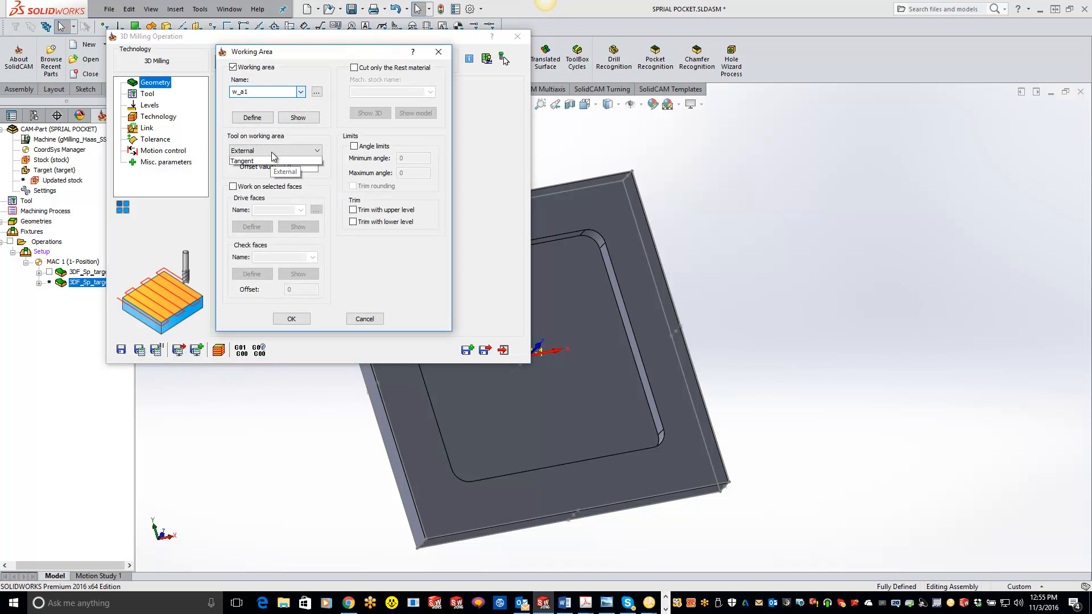
{"action": "left_click", "coordinate": [263, 162]}
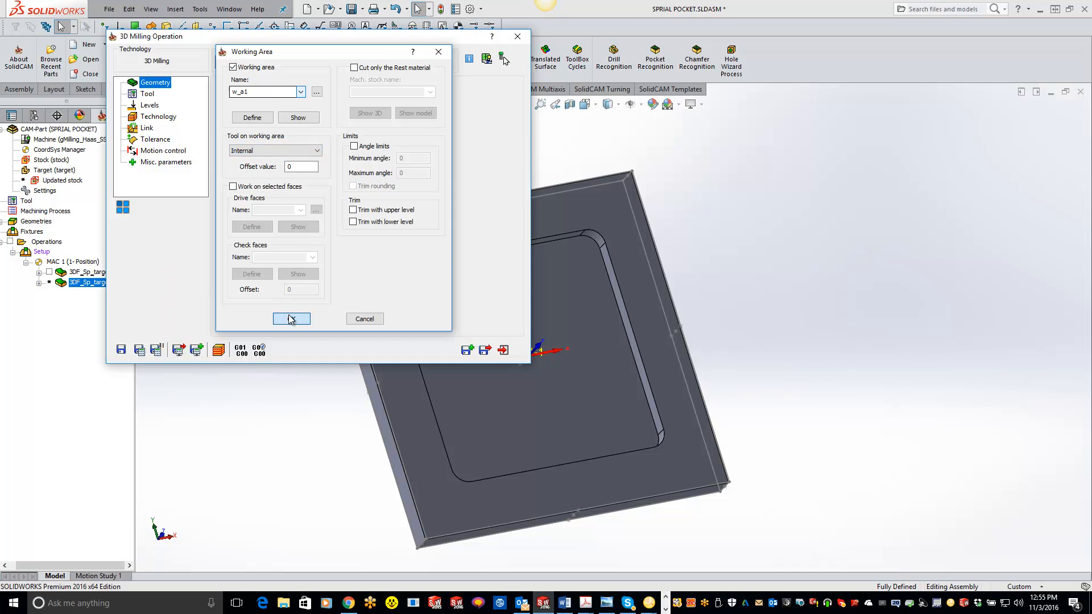
{"action": "left_click", "coordinate": [292, 320]}
Re-pick upper level 0 at the top face and lower level -0.5 at the pocket floor
{"action": "left_click", "coordinate": [148, 93]}
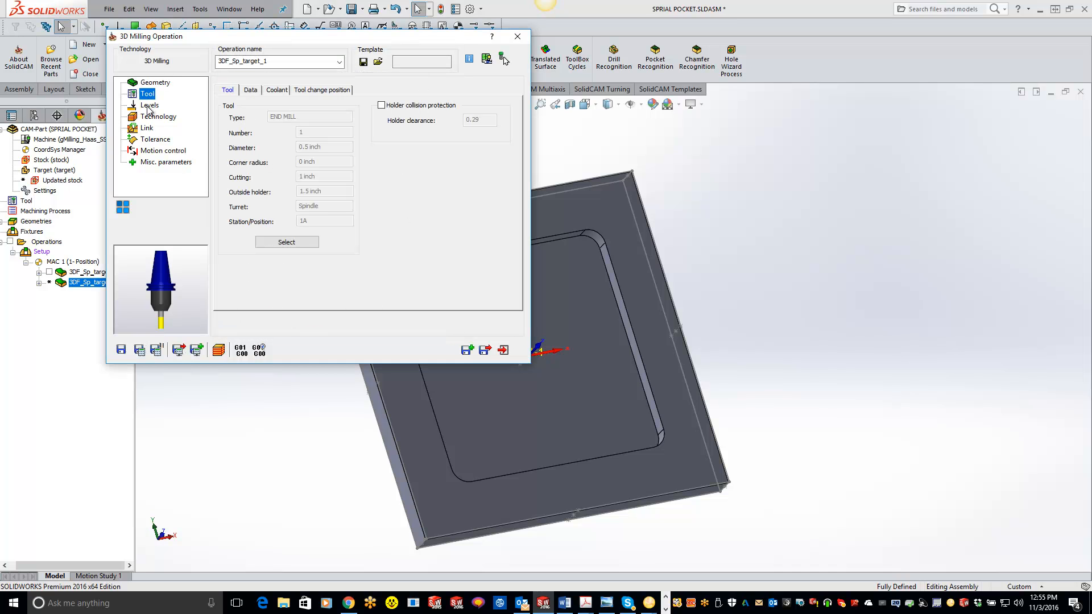
{"action": "left_click", "coordinate": [150, 106]}
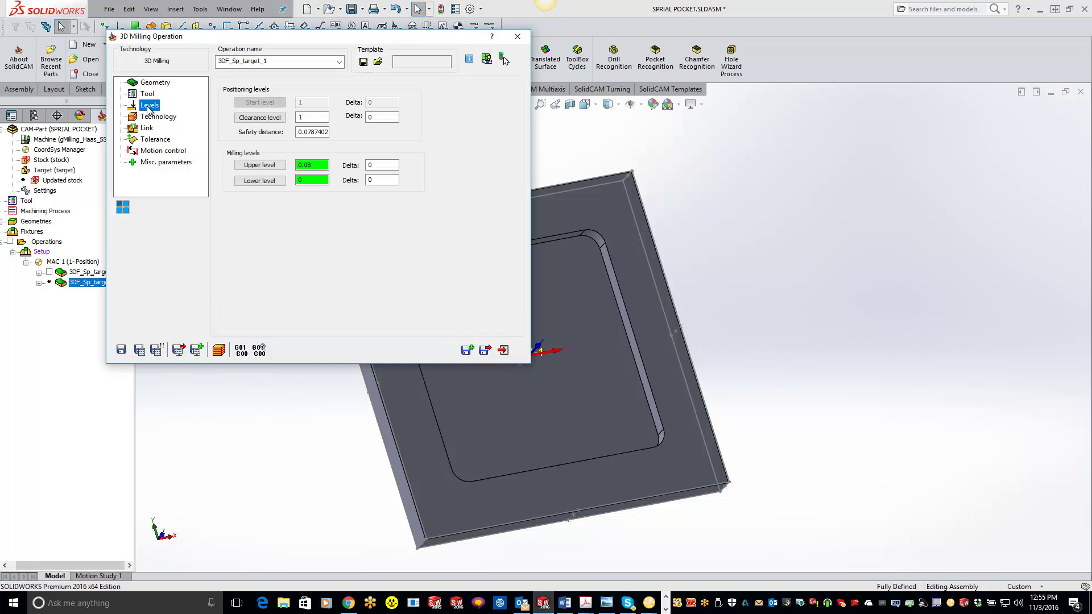
{"action": "left_click", "coordinate": [260, 165]}
{"action": "left_click", "coordinate": [8, 149]}
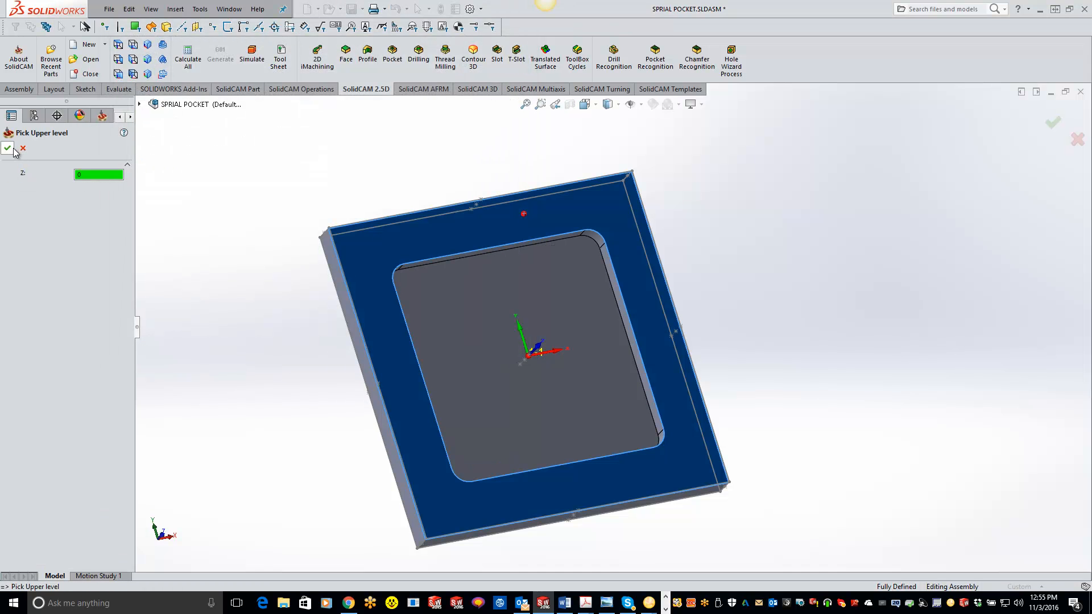
{"action": "left_click", "coordinate": [260, 179]}
{"action": "left_click", "coordinate": [483, 395]}
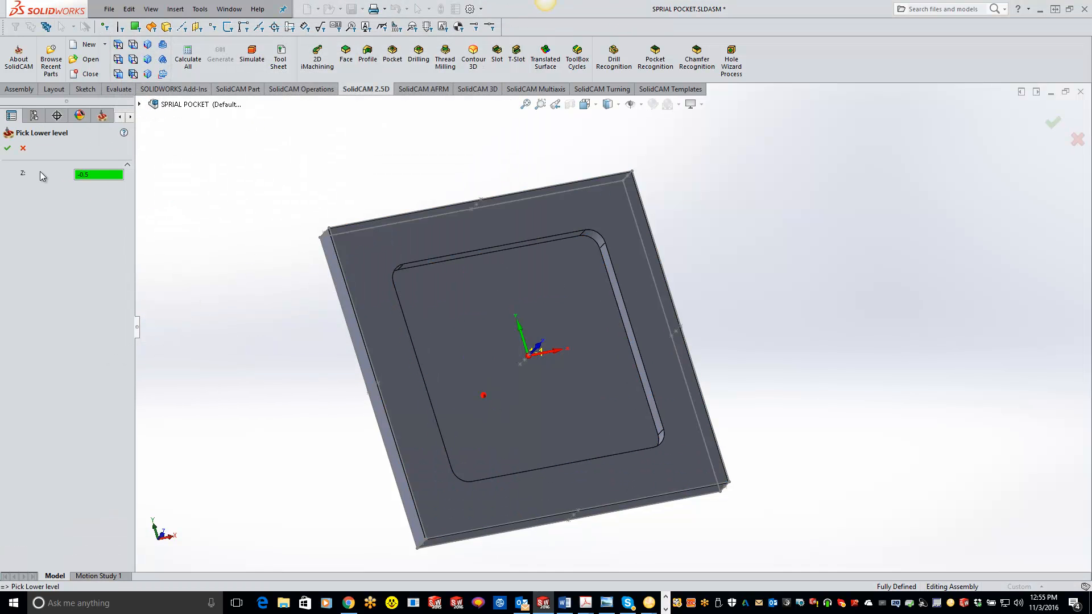
{"action": "left_click", "coordinate": [6, 150]}
{"action": "left_click", "coordinate": [159, 116]}
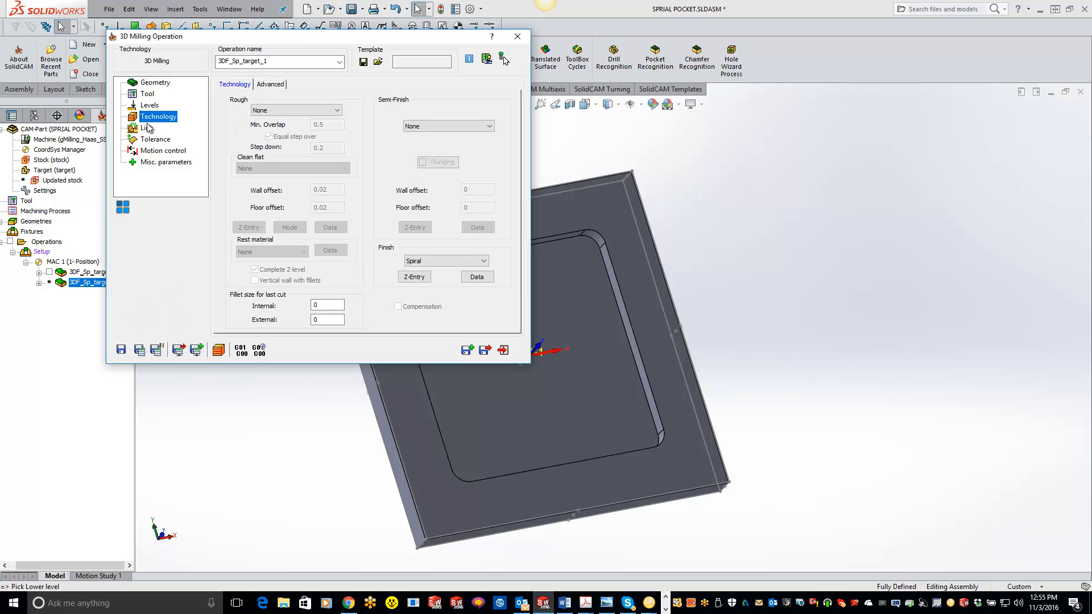
In Spiral Finish data set radius start 0 and end 6, and confirm
{"action": "left_click", "coordinate": [476, 277]}
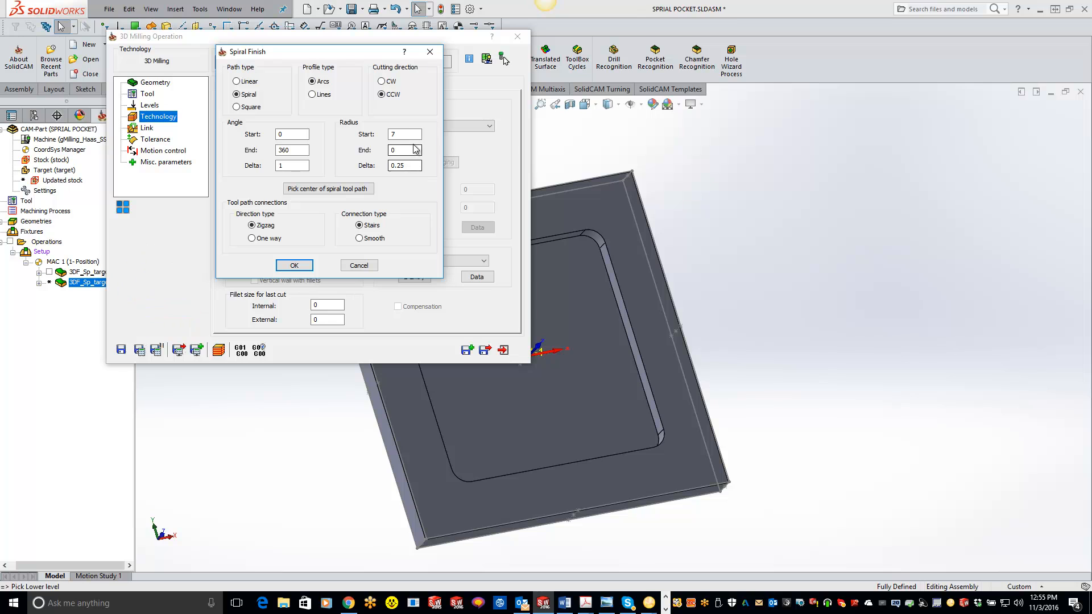
{"action": "left_click", "coordinate": [405, 135]}
{"action": "mouse_move", "coordinate": [405, 134]}
{"action": "left_mouse_down"}
{"action": "mouse_move", "coordinate": [373, 135]}
{"action": "mouse_move", "coordinate": [364, 152]}
{"action": "left_mouse_up"}
{"action": "left_click", "coordinate": [293, 265]}
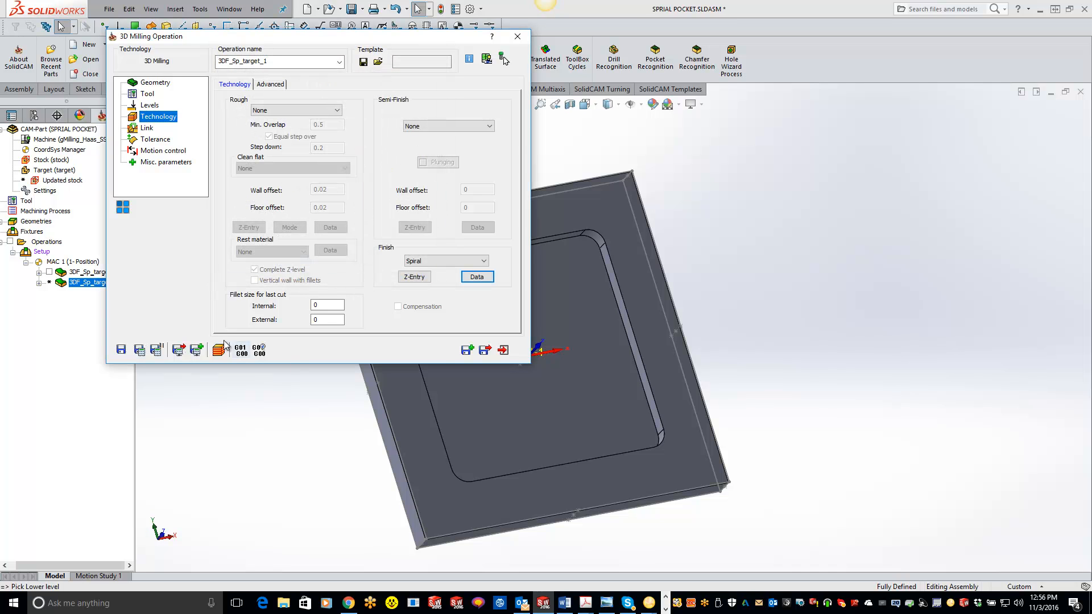
Save & Calculate the 3DF_Sp_target_1 toolpath and move the operation dialog off the pocket
{"action": "left_click", "coordinate": [139, 349]}
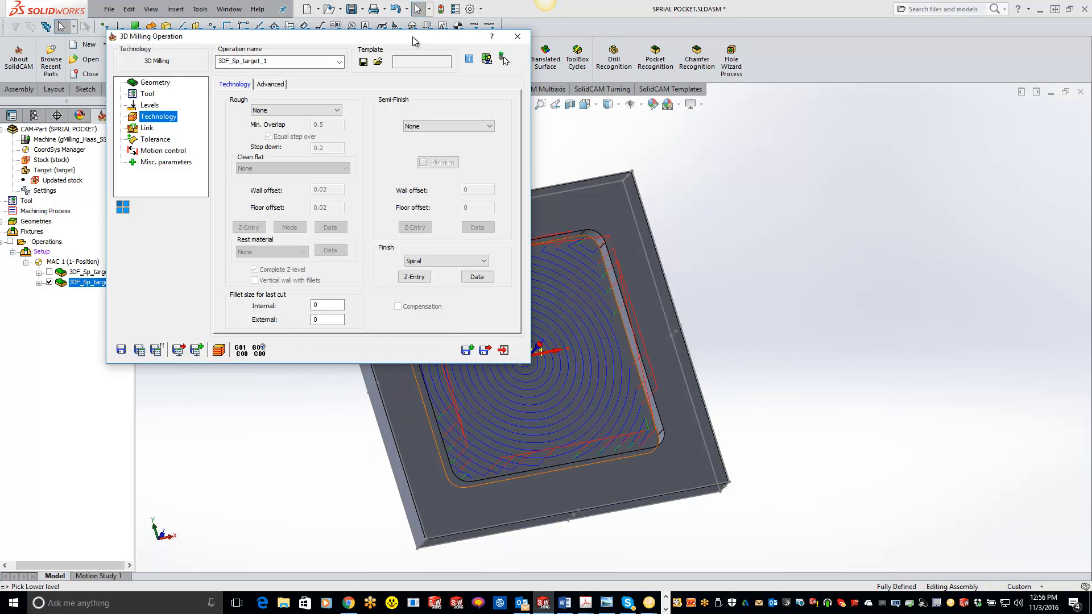
{"action": "left_click_drag", "start_coordinate": [415, 41], "coordinate": [315, 11]}
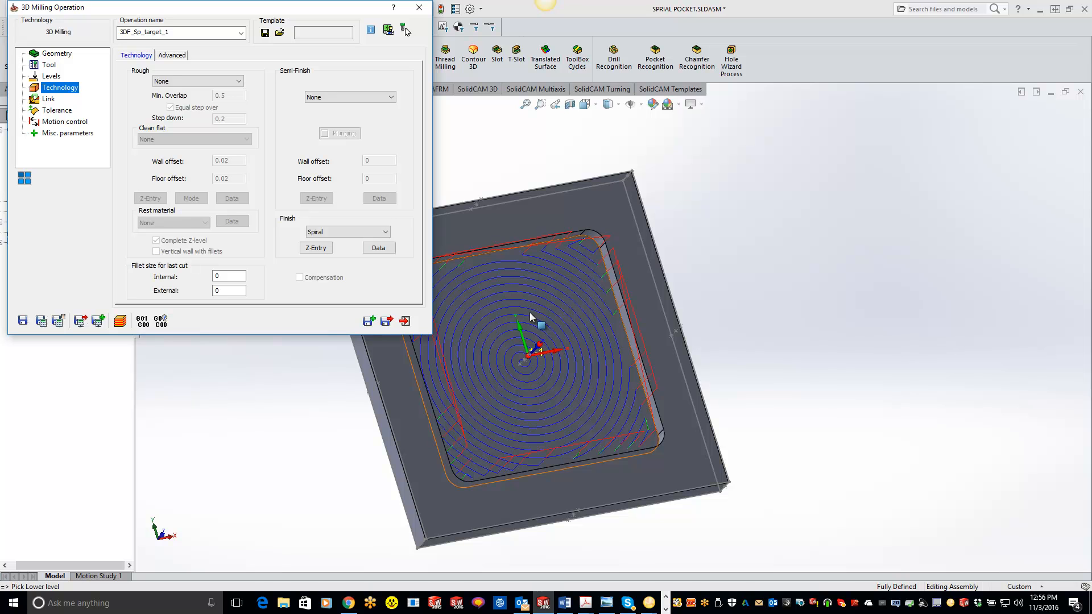
Review the Link page for 3DF_Sp_target_1, keeping Lead in at None
{"action": "left_click", "coordinate": [49, 99]}
{"action": "left_click", "coordinate": [181, 80]}
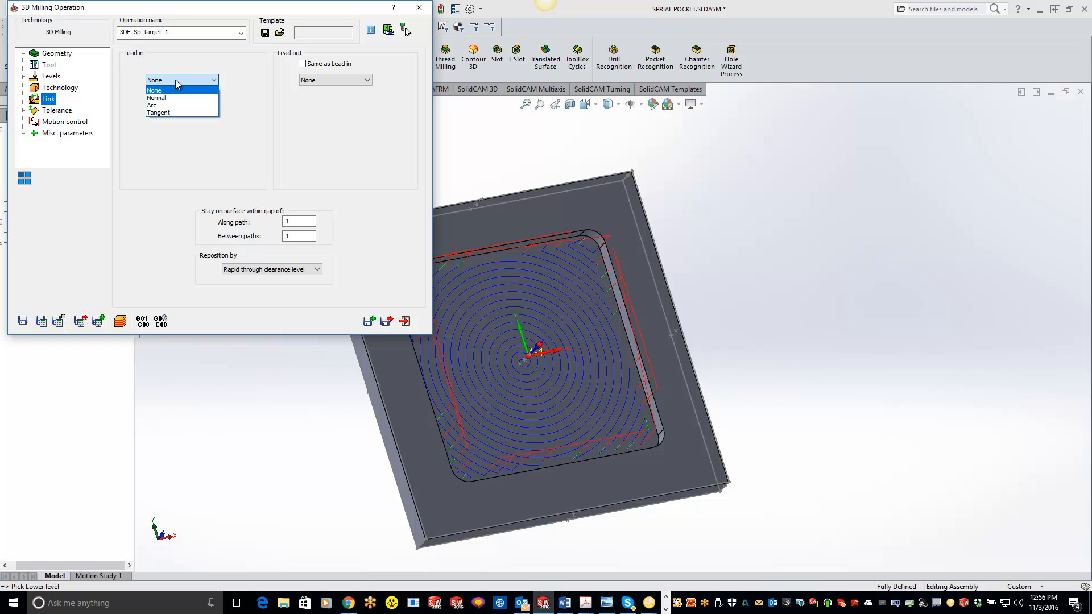
{"action": "left_click", "coordinate": [337, 135]}
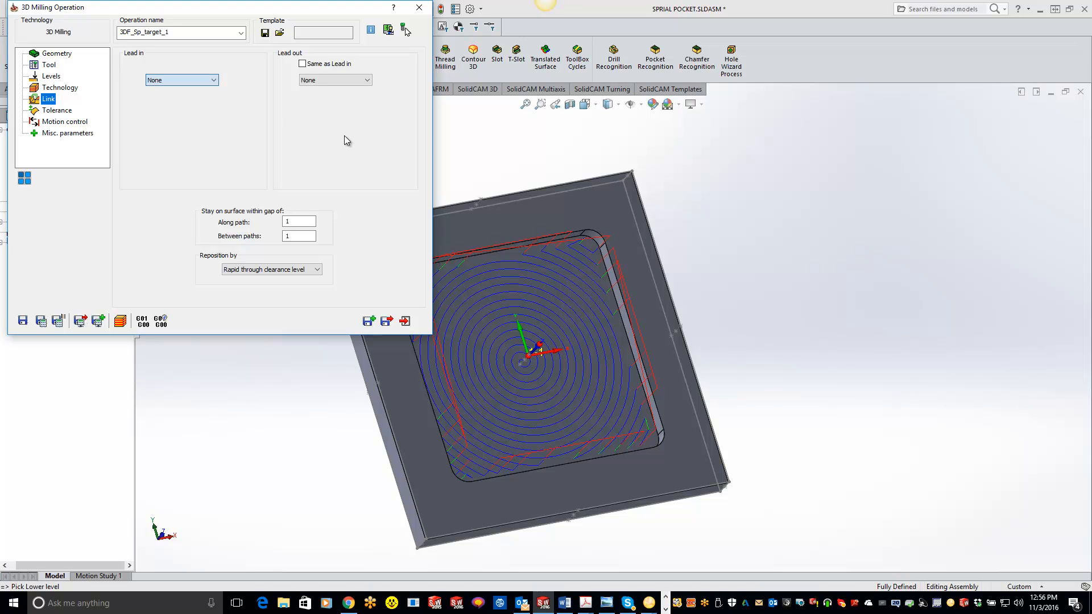